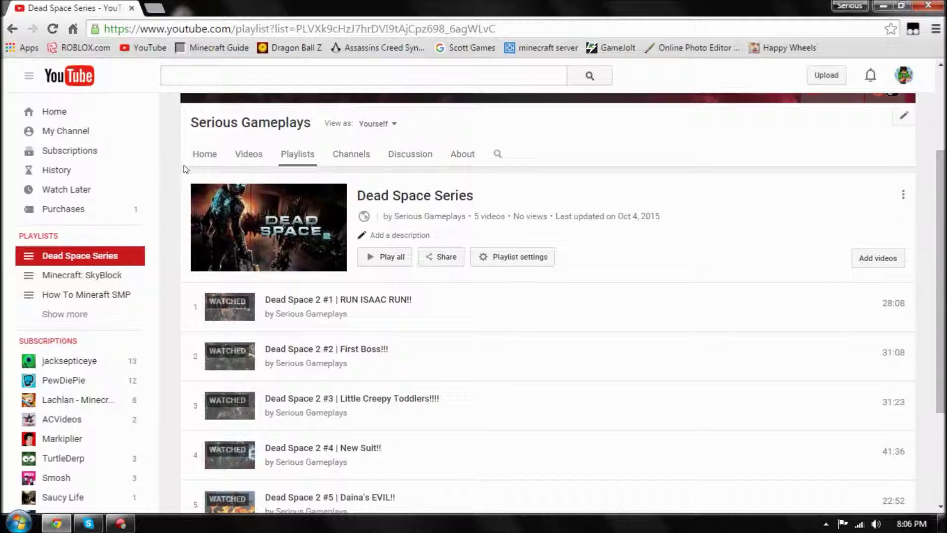
{"action": "scroll", "coordinate": [180, 170], "scroll_direction": "down", "scroll_amount": 2}
{"action": "scroll", "coordinate": [179, 169], "scroll_direction": "up", "scroll_amount": 2}
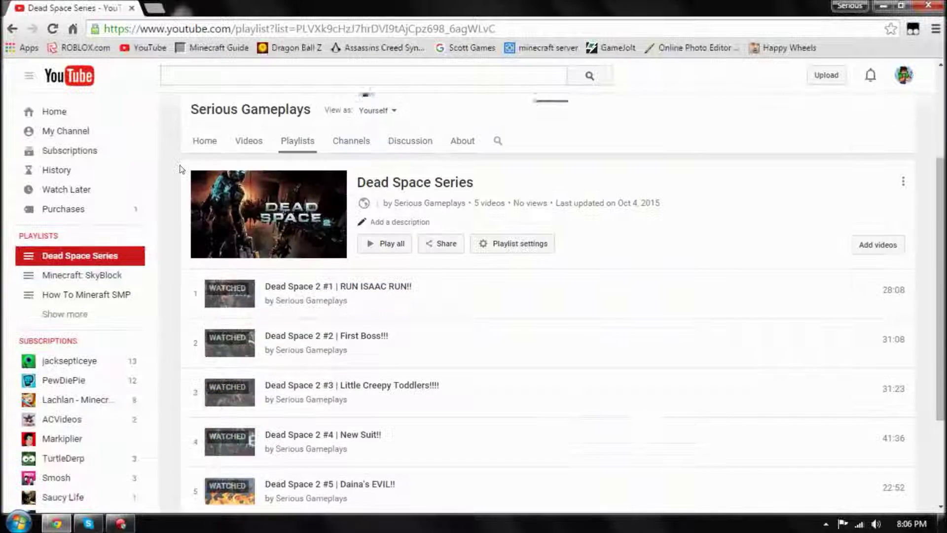
{"action": "scroll", "coordinate": [179, 168], "scroll_direction": "down", "scroll_amount": 2}
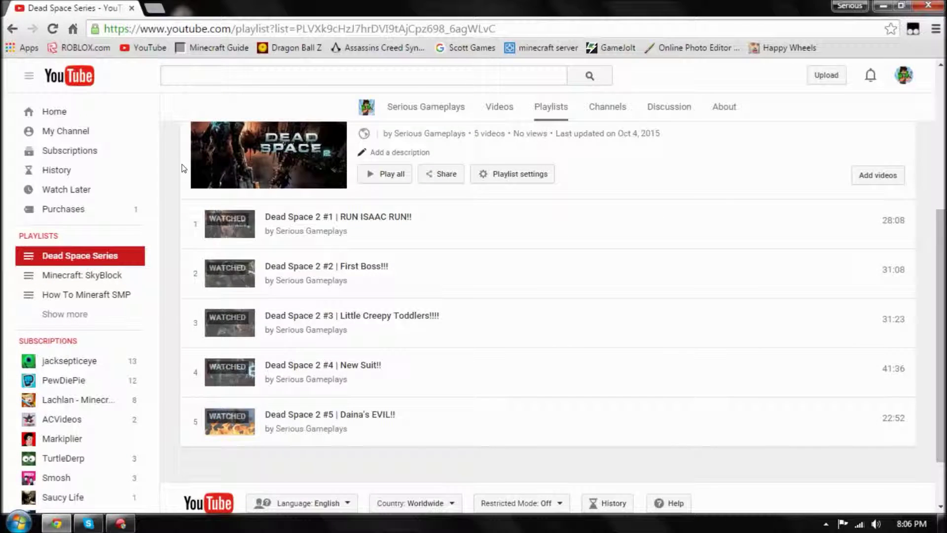
{"action": "scroll", "coordinate": [182, 167], "scroll_direction": "up", "scroll_amount": 2}
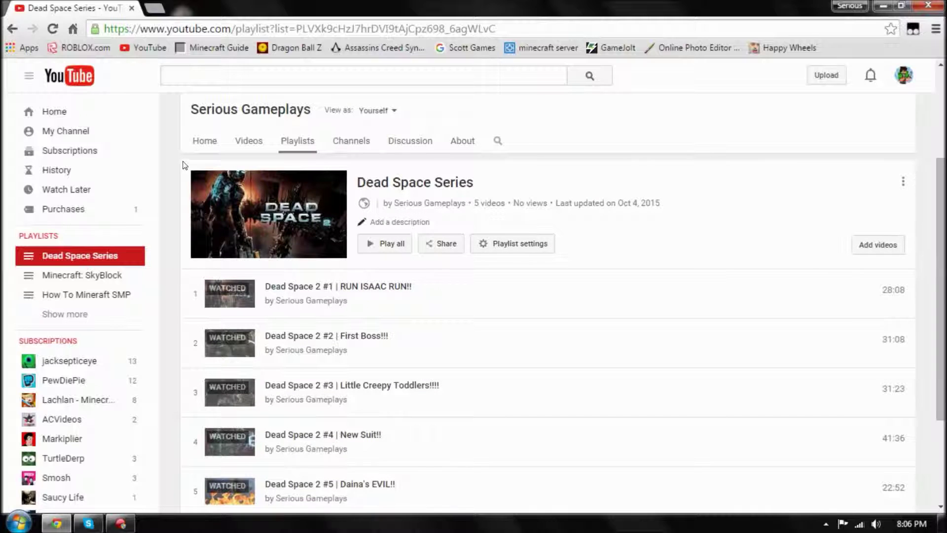